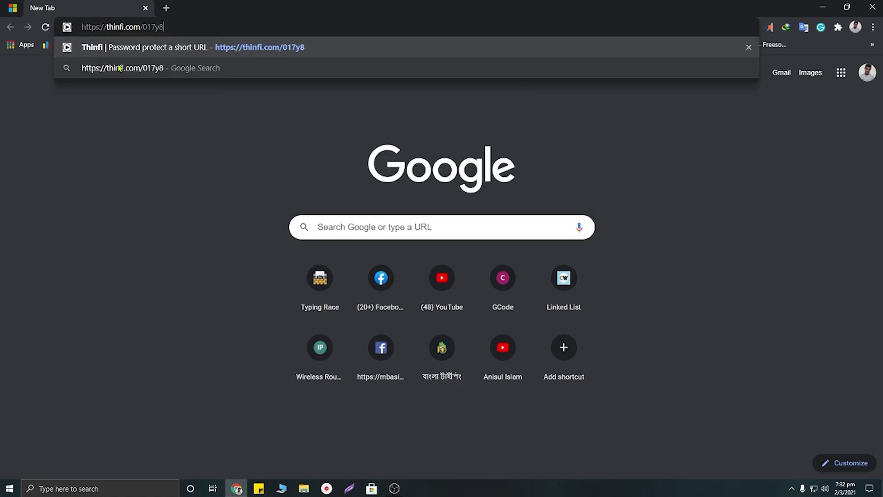
# Step: Load the Thinfi short link and unlock it by entering its password and submitting
pyautogui.click(151, 42)
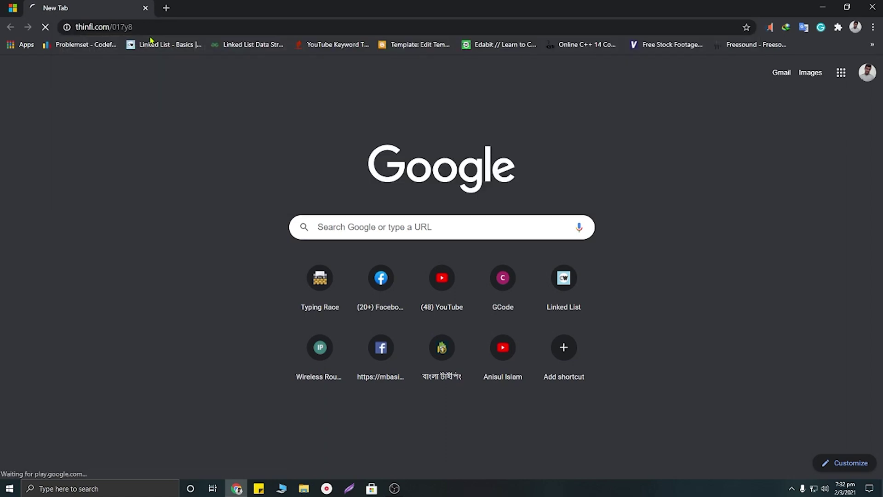
pyautogui.click(357, 200)
pyautogui.write('K')
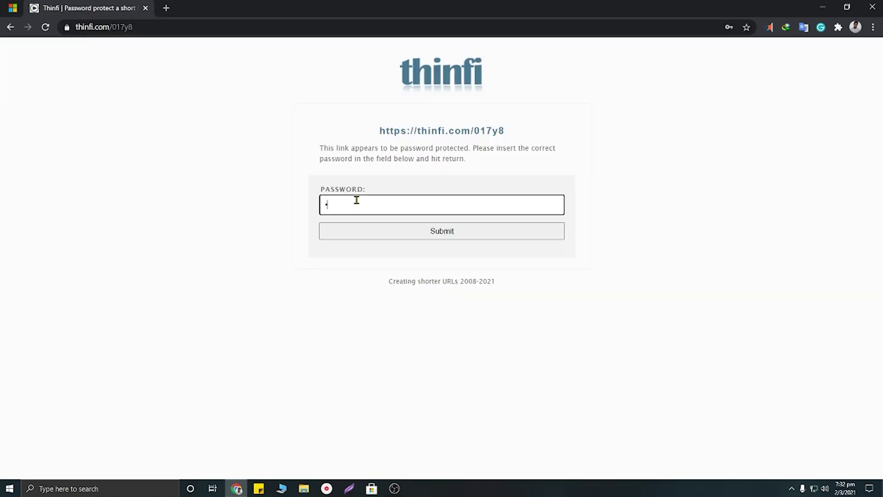
pyautogui.write('M')
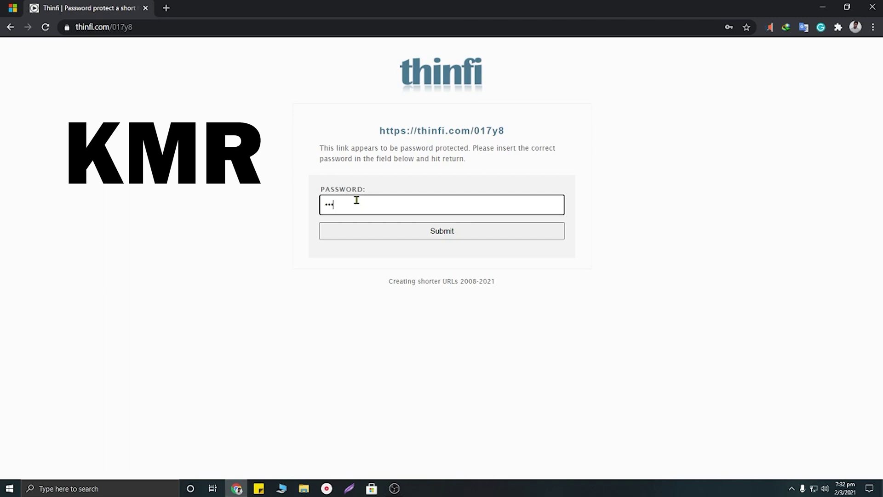
pyautogui.click(462, 237)
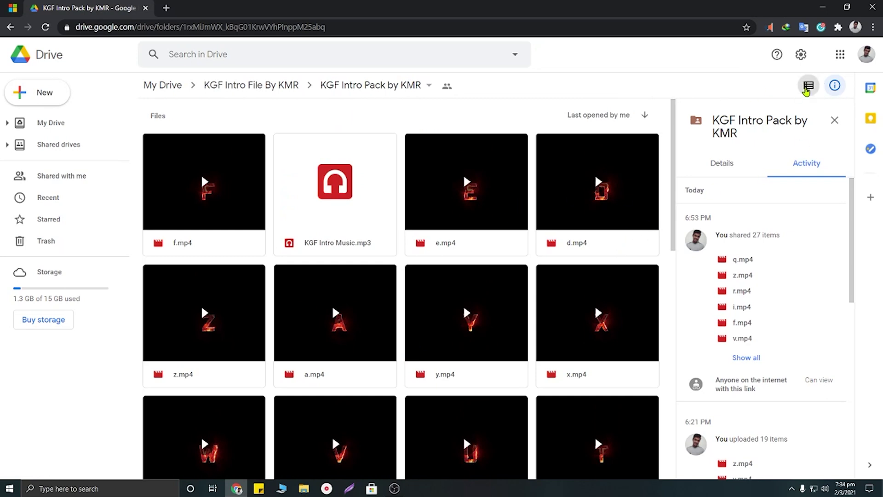
# Step: Toggle the Drive folder between list and grid view, then preview e.mp4
pyautogui.click(808, 86)
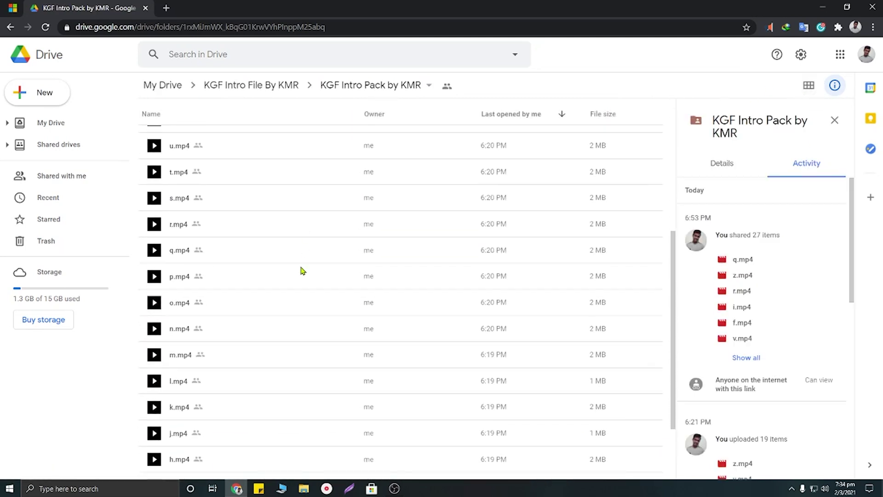
pyautogui.scroll(-5, 226, 294)
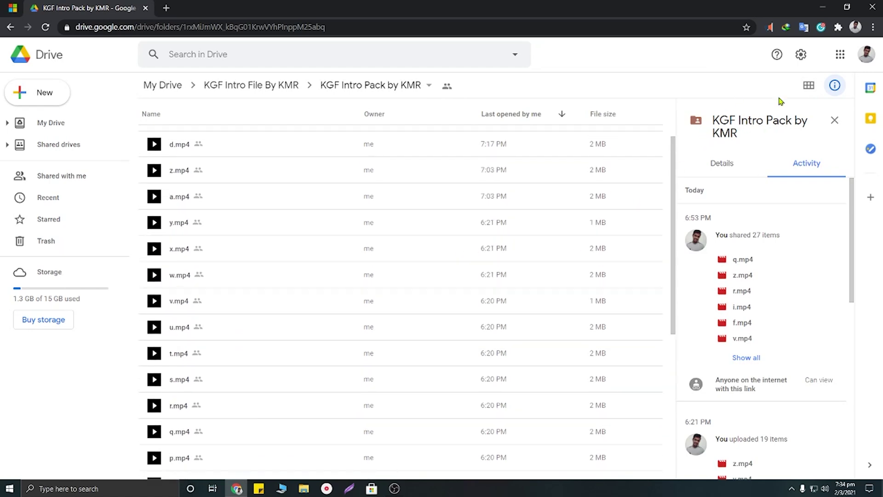
pyautogui.click(808, 86)
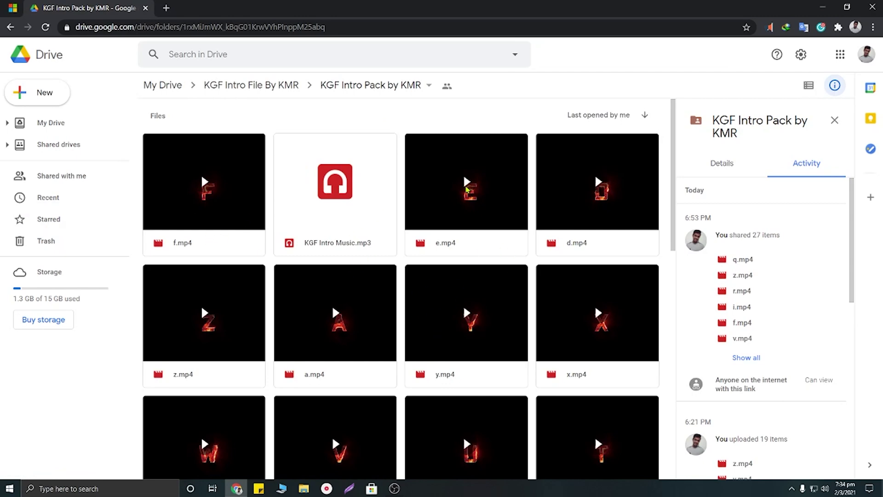
pyautogui.click(466, 189)
pyautogui.doubleClick(467, 189)
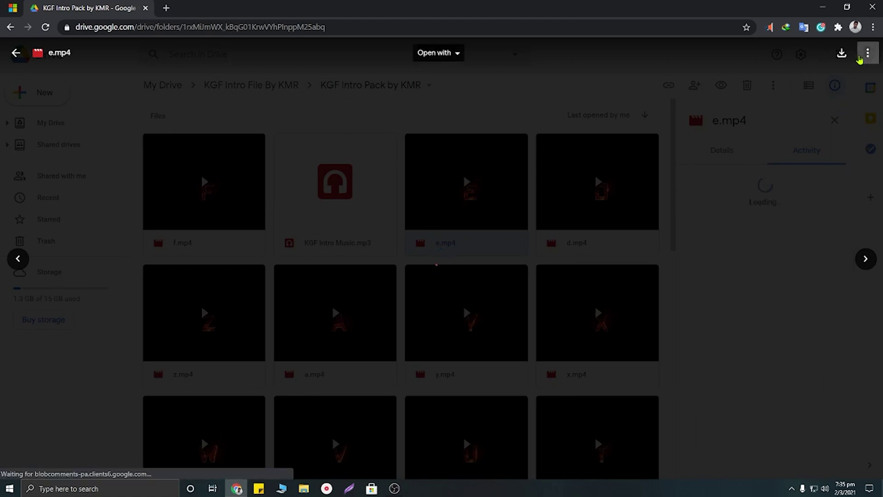
# Step: Download e.mp4, dismiss the notices and download window, and minimize Chrome to the desktop
pyautogui.click(847, 54)
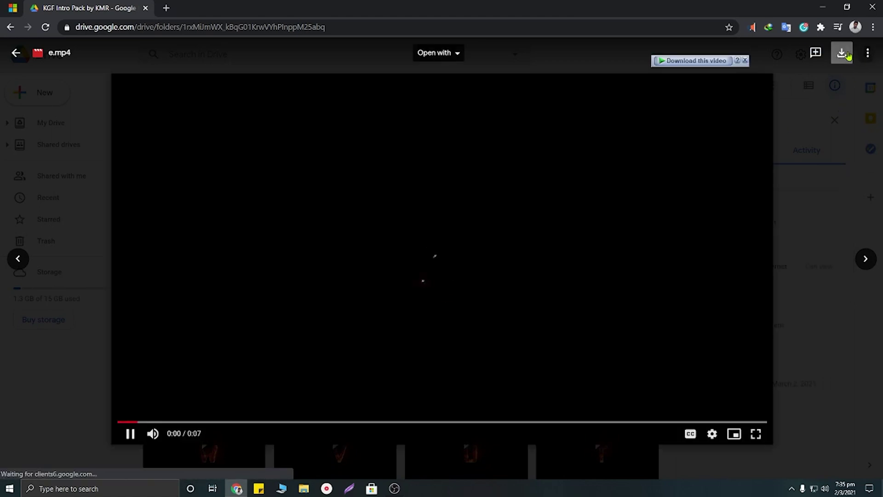
pyautogui.click(113, 453)
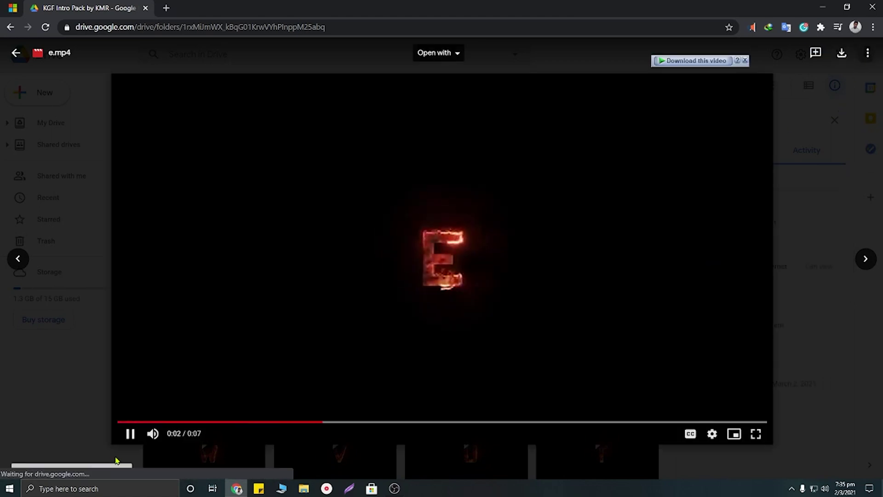
pyautogui.click(117, 459)
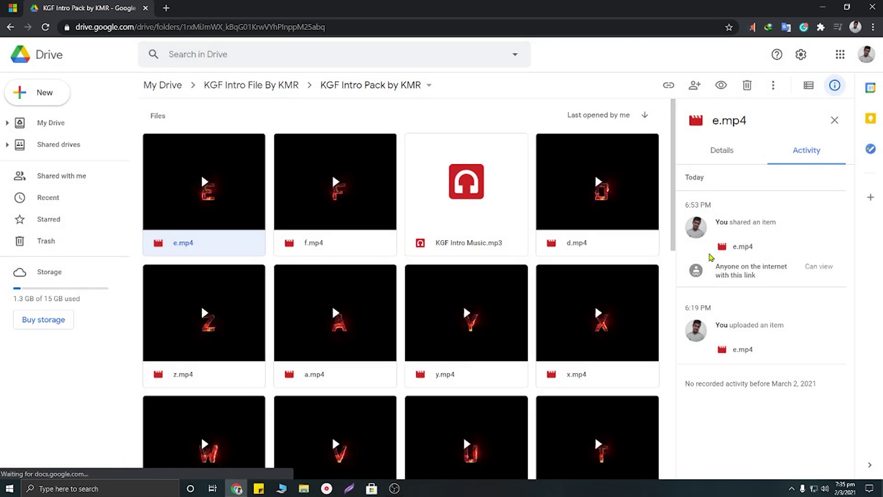
pyautogui.scroll(-3, 404, 211)
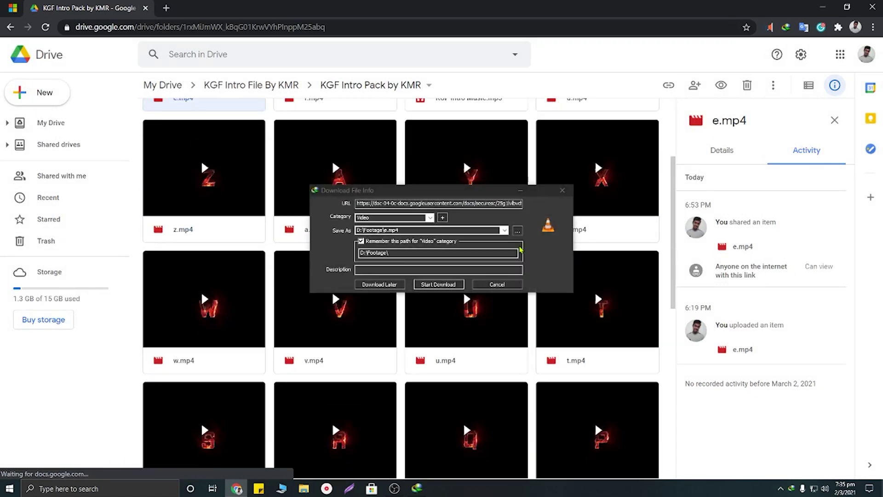
pyautogui.click(561, 189)
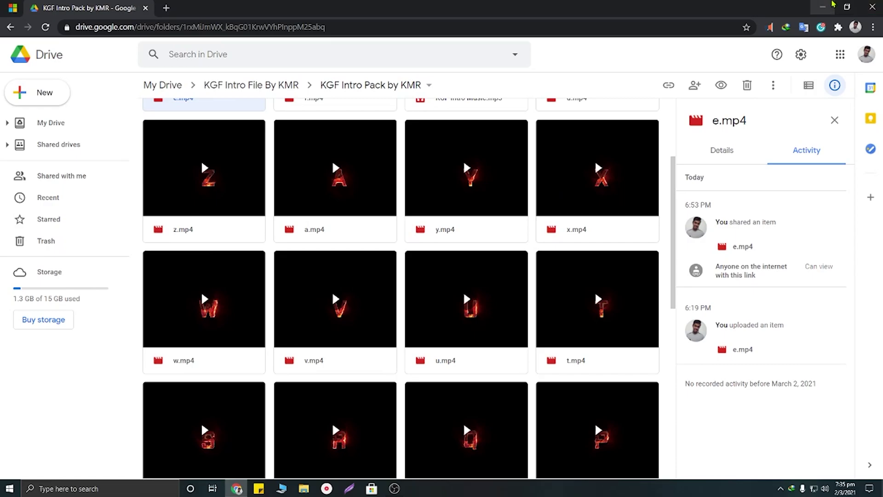
pyautogui.click(831, 6)
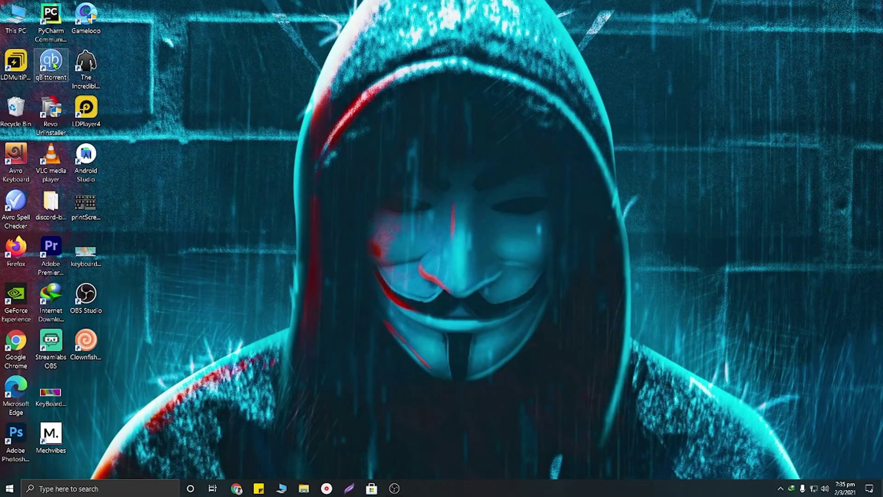
# Step: Launch Premiere Pro and create a new project named KGF
pyautogui.doubleClick(42, 249)
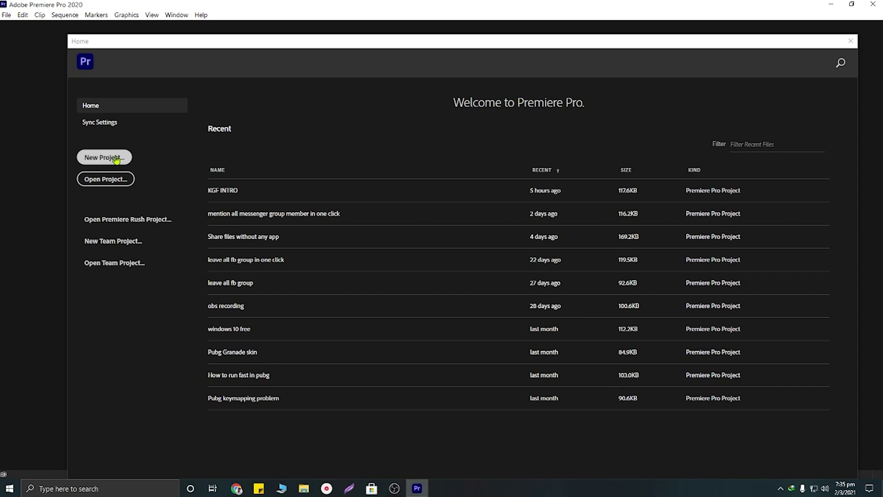
pyautogui.click(118, 157)
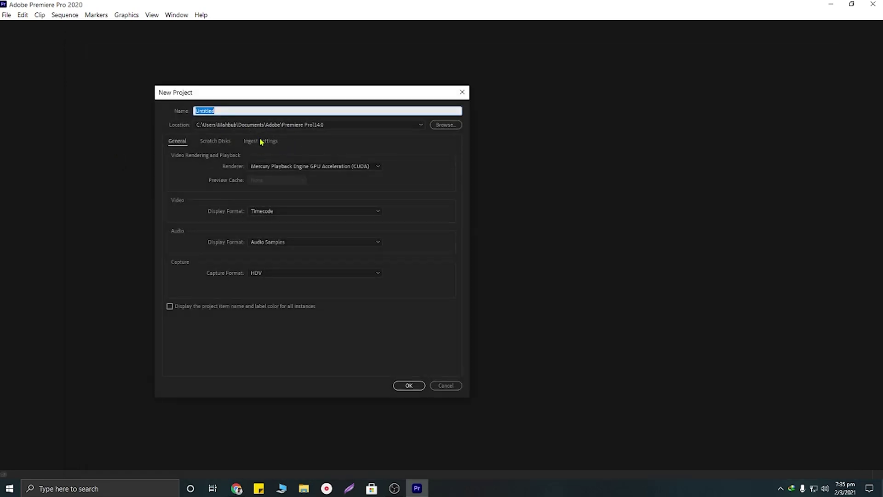
pyautogui.press('BackSpace')
pyautogui.write('KGF')
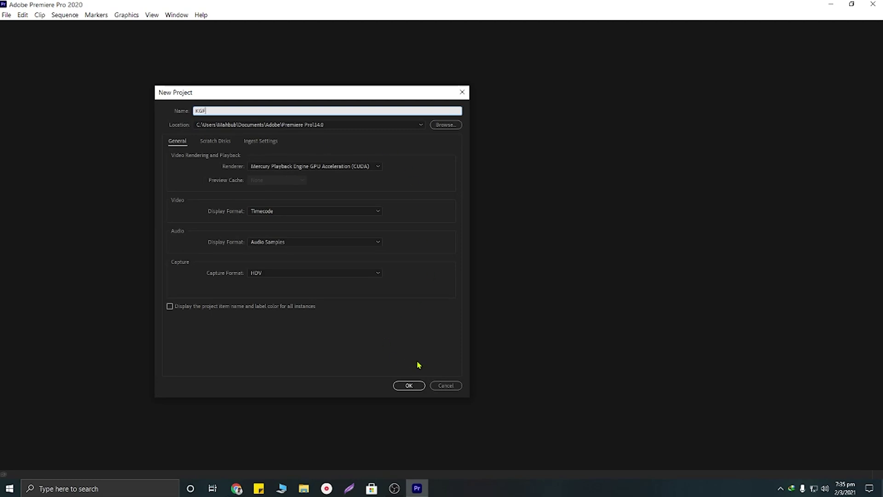
pyautogui.click(408, 385)
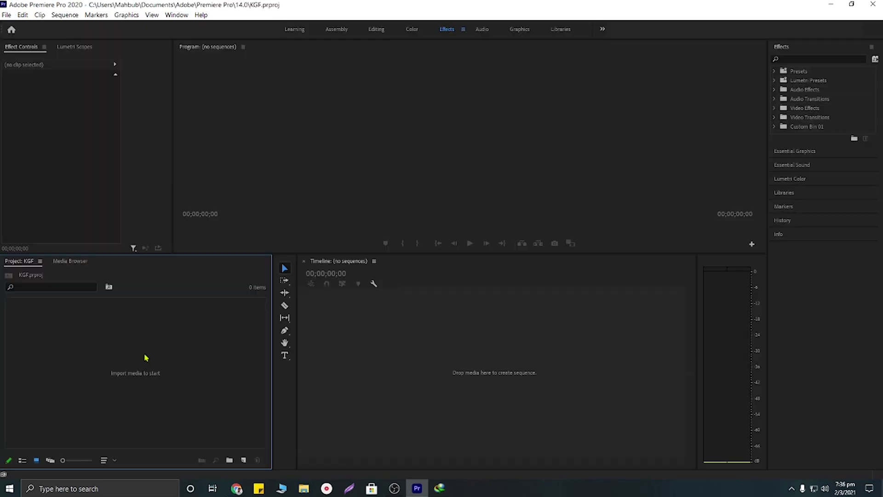
pyautogui.click(365, 395)
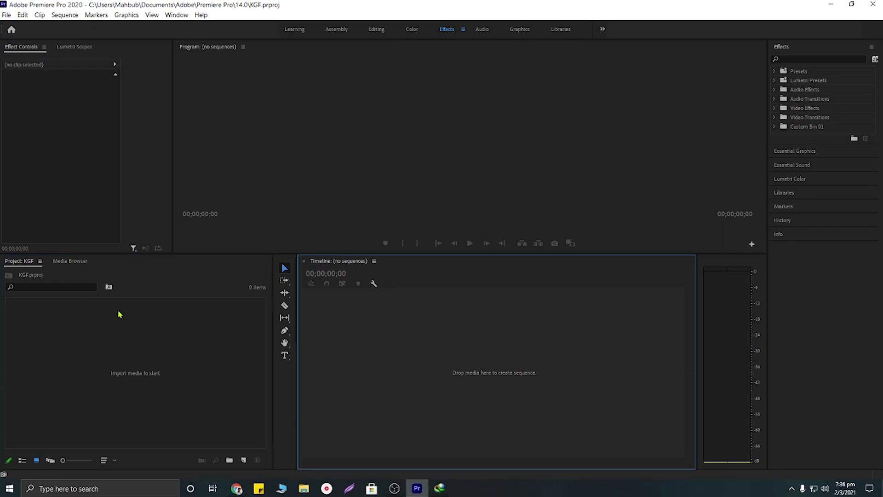
# Step: Import k.mp4 from the KGF Intro Pack folder in Downloads
pyautogui.click(134, 364)
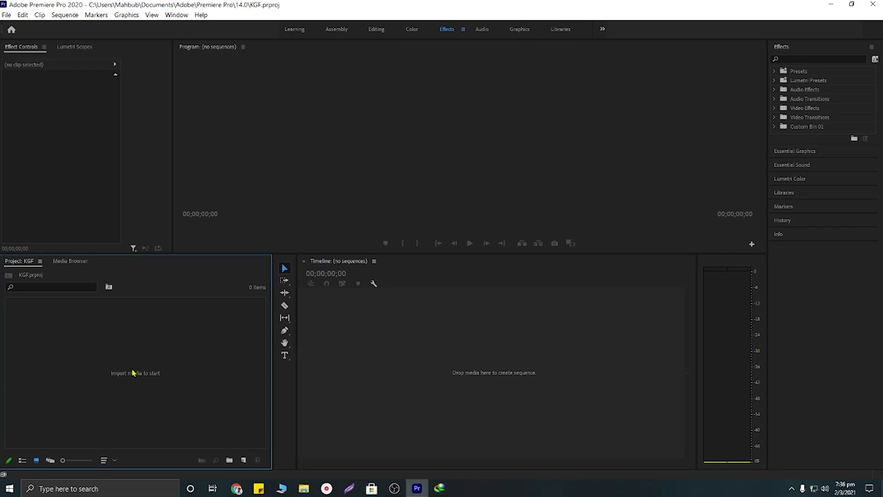
pyautogui.doubleClick(133, 373)
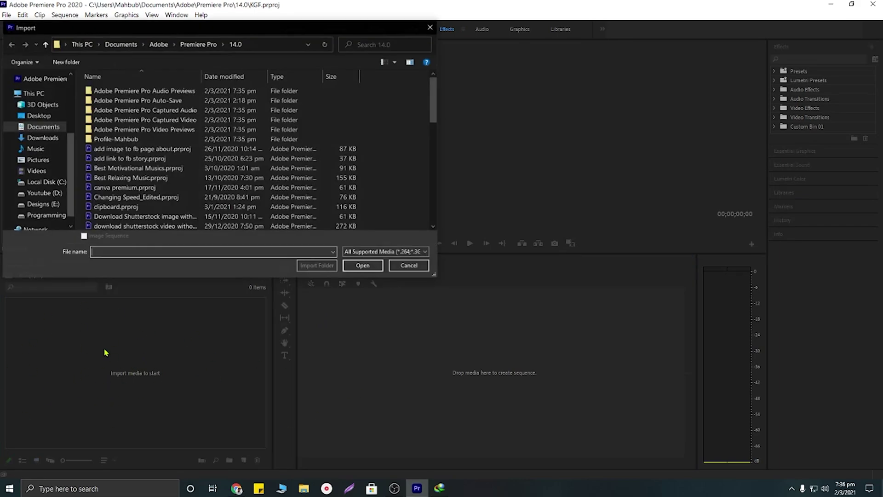
pyautogui.click(52, 139)
pyautogui.scroll(-3, 205, 122)
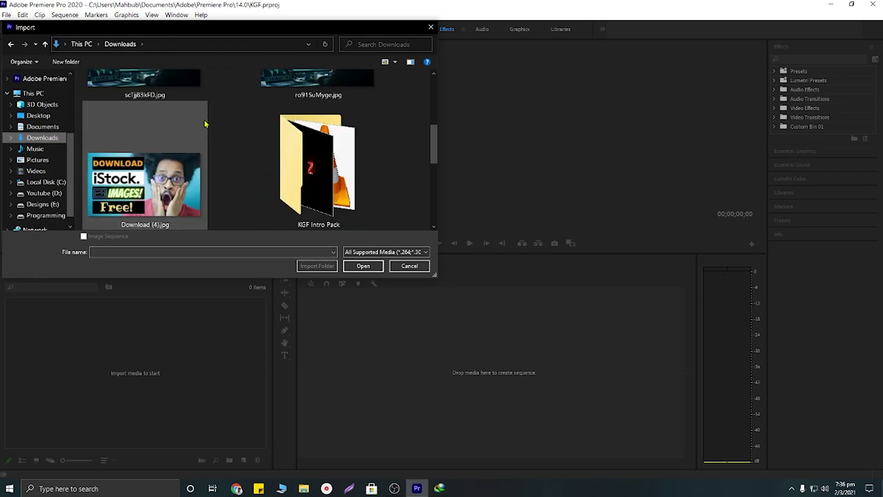
pyautogui.scroll(-3, 325, 172)
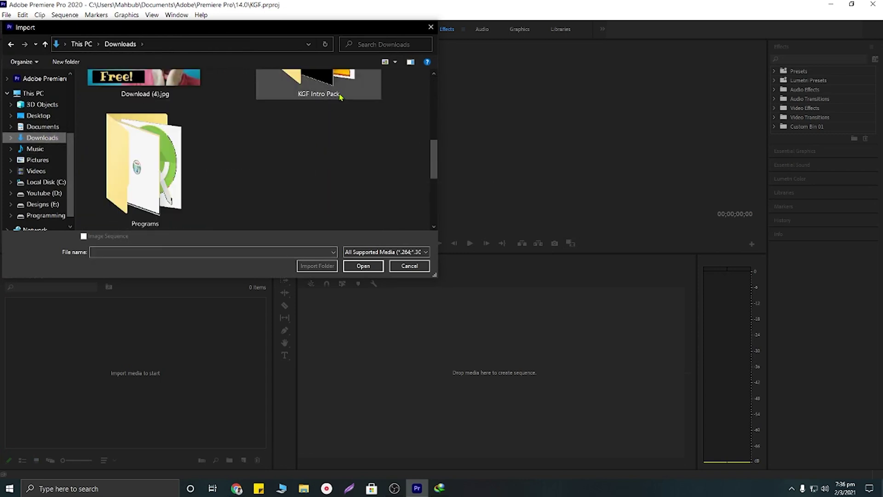
pyautogui.scroll(2, 341, 94)
pyautogui.doubleClick(340, 96)
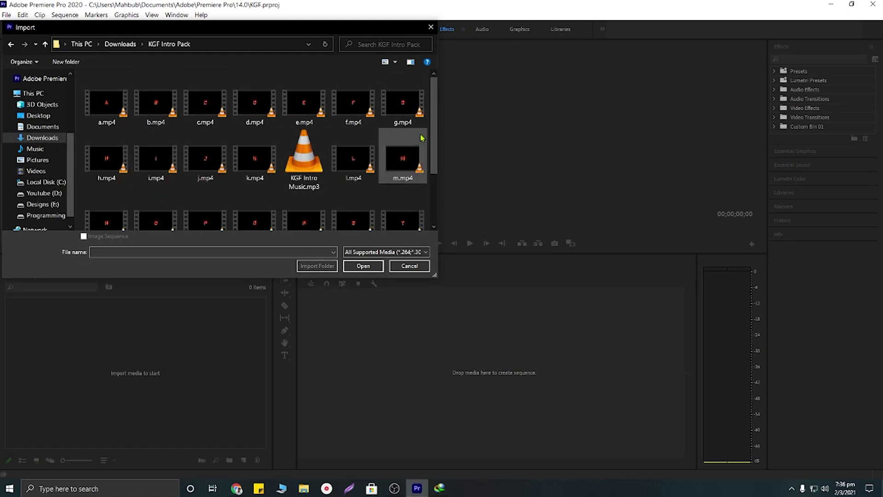
pyautogui.scroll(-1, 260, 156)
pyautogui.click(260, 157)
pyautogui.doubleClick(259, 157)
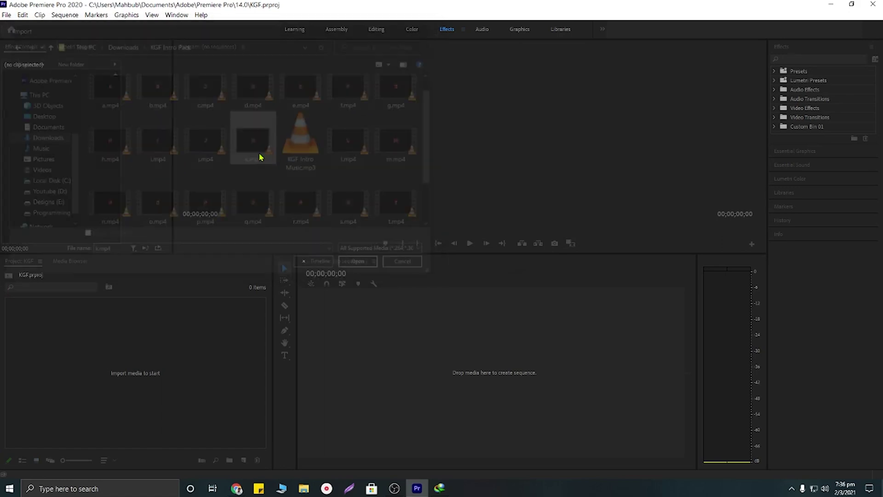
# Step: Import KGF Intro Music.mp3 into the project
pyautogui.doubleClick(182, 346)
pyautogui.click(299, 180)
pyautogui.scroll(-1, 300, 166)
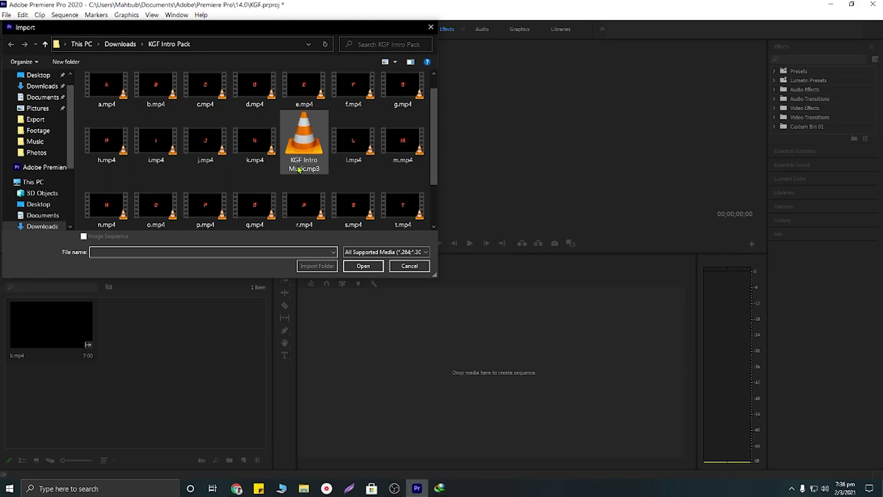
pyautogui.doubleClick(300, 164)
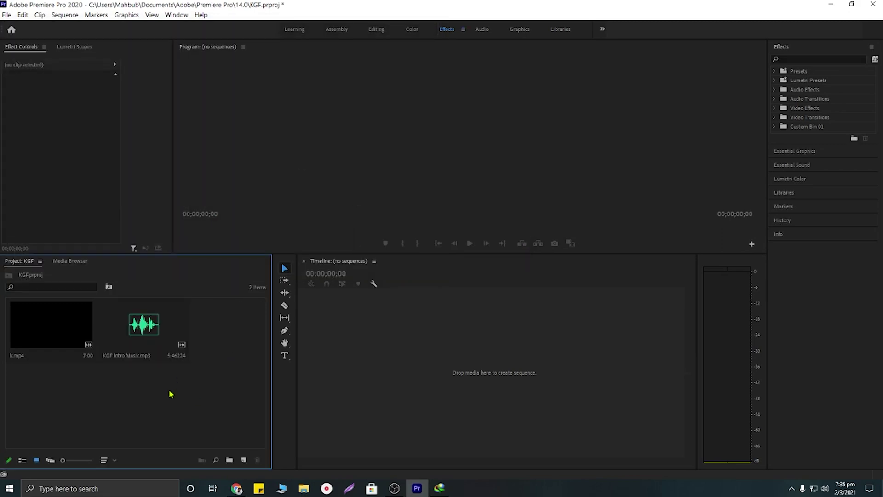
# Step: Import m.mp4 and r.mp4 into the project
pyautogui.doubleClick(169, 392)
pyautogui.click(408, 168)
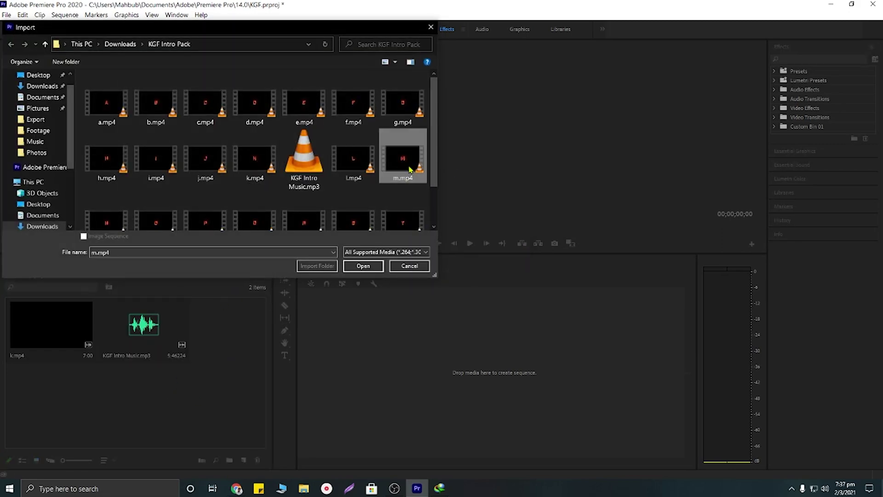
pyautogui.doubleClick(409, 168)
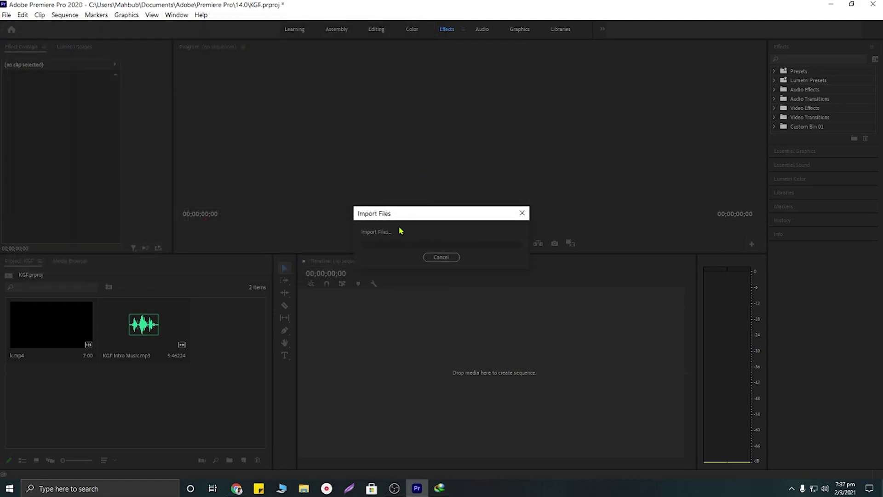
pyautogui.doubleClick(127, 421)
pyautogui.scroll(-2, 345, 177)
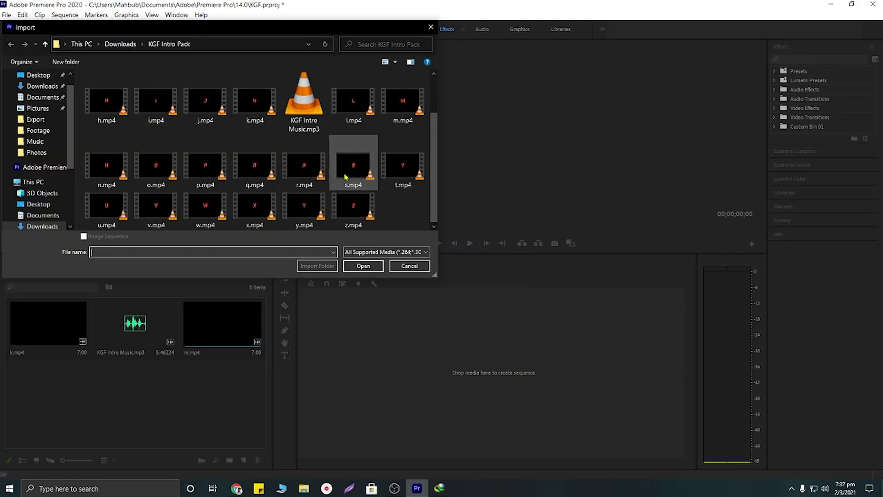
pyautogui.doubleClick(303, 169)
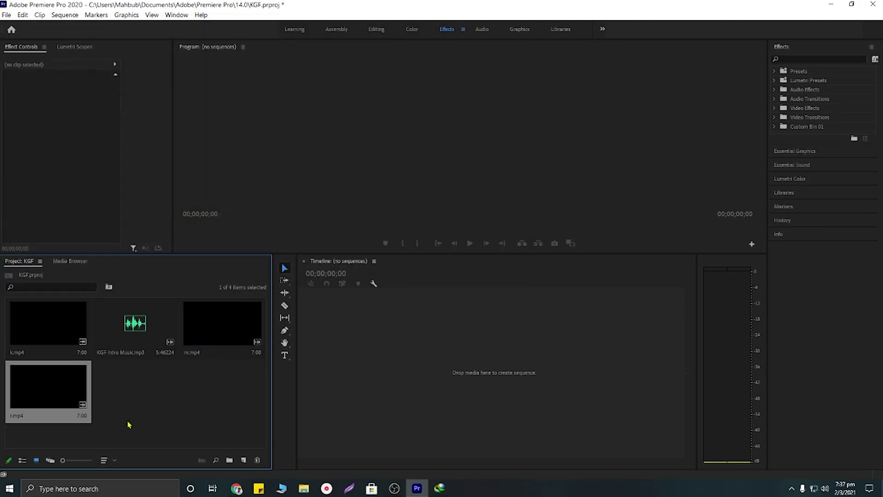
# Step: Create a sequence from k.mp4, then place m.mp4 and r.mp4 after it
pyautogui.moveTo(36, 313); pyautogui.dragTo(347, 340)
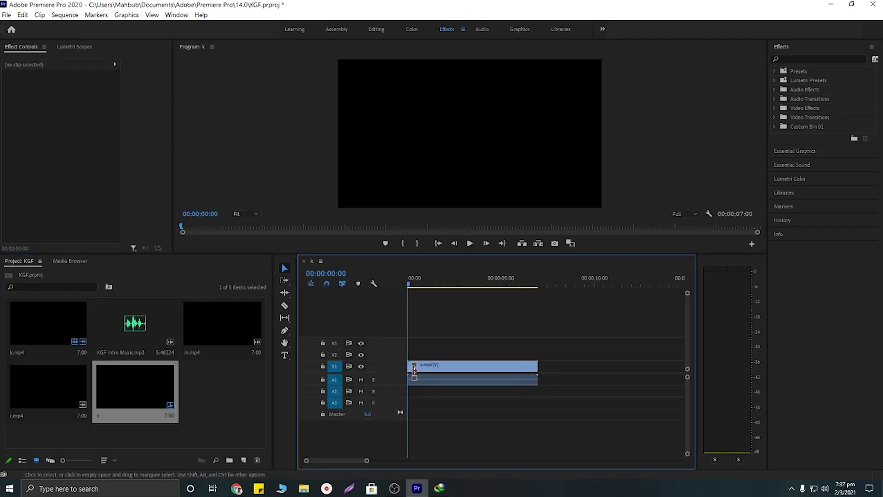
pyautogui.click(222, 327)
pyautogui.moveTo(223, 327); pyautogui.dragTo(545, 370)
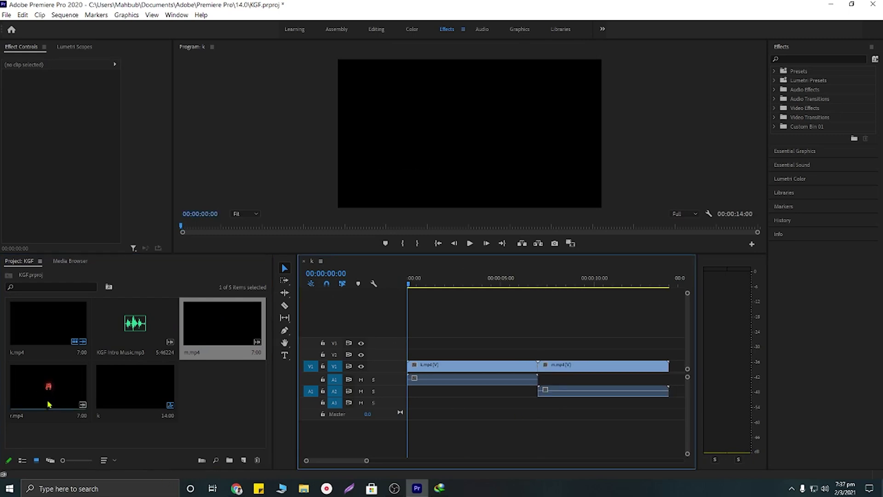
pyautogui.click(48, 386)
pyautogui.moveTo(102, 405); pyautogui.dragTo(676, 397)
# Step: Unlink video from audio on the k.mp4, m.mp4 and r.mp4 clips
pyautogui.click(454, 366)
pyautogui.rightClick(454, 365)
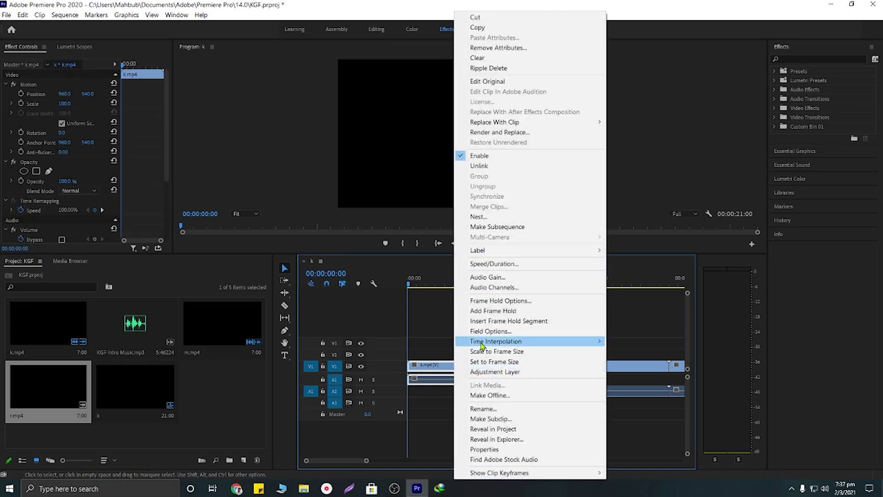
pyautogui.click(479, 166)
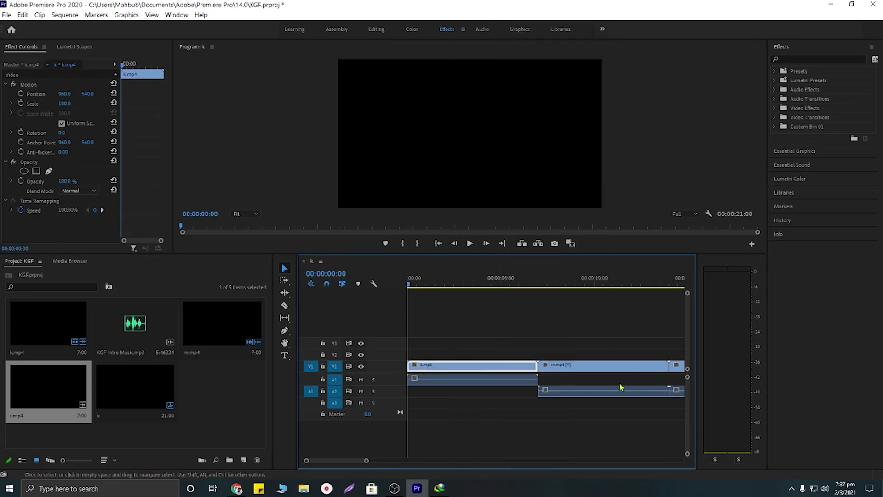
pyautogui.click(594, 368)
pyautogui.rightClick(594, 368)
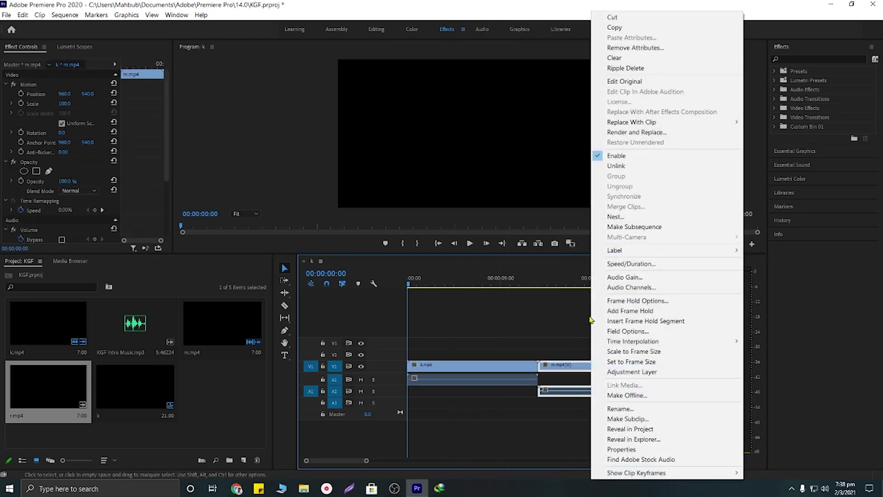
pyautogui.click(617, 166)
pyautogui.click(682, 366)
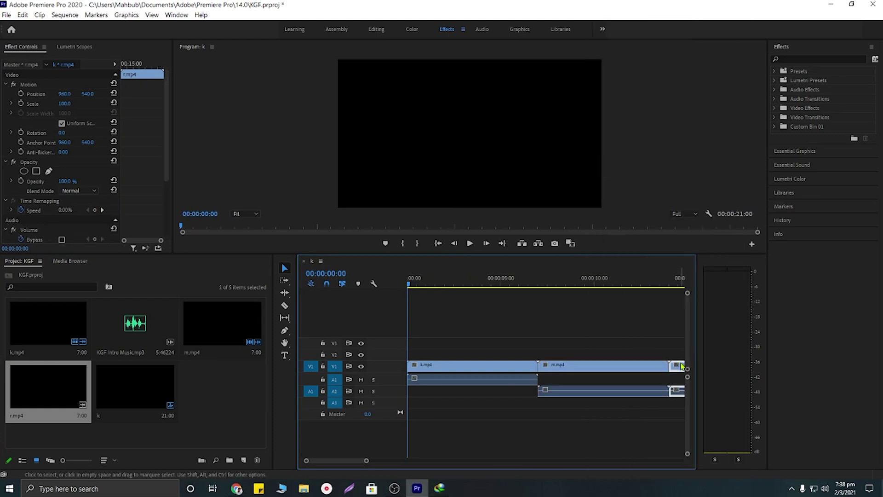
pyautogui.rightClick(681, 366)
pyautogui.click(693, 365)
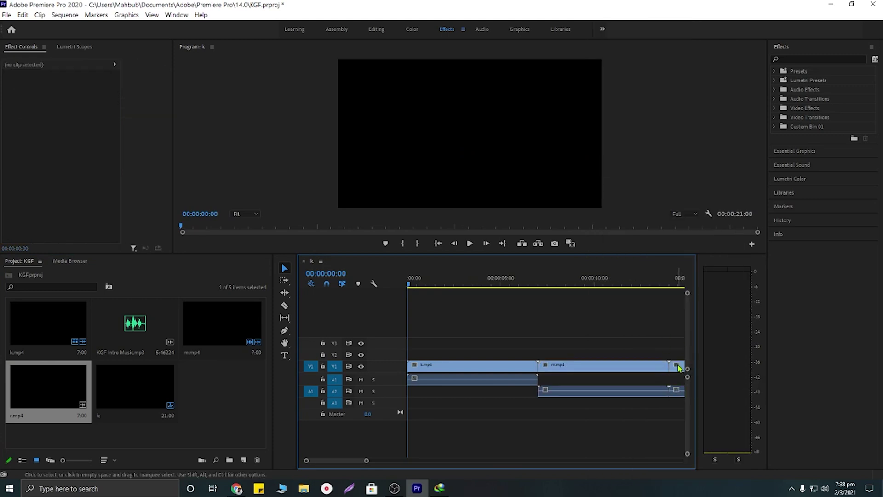
pyautogui.moveTo(368, 462); pyautogui.dragTo(420, 461)
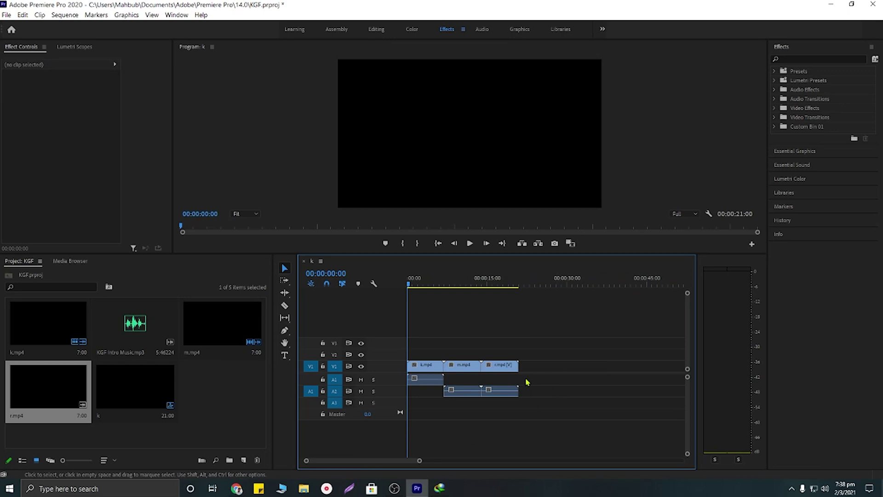
pyautogui.rightClick(506, 368)
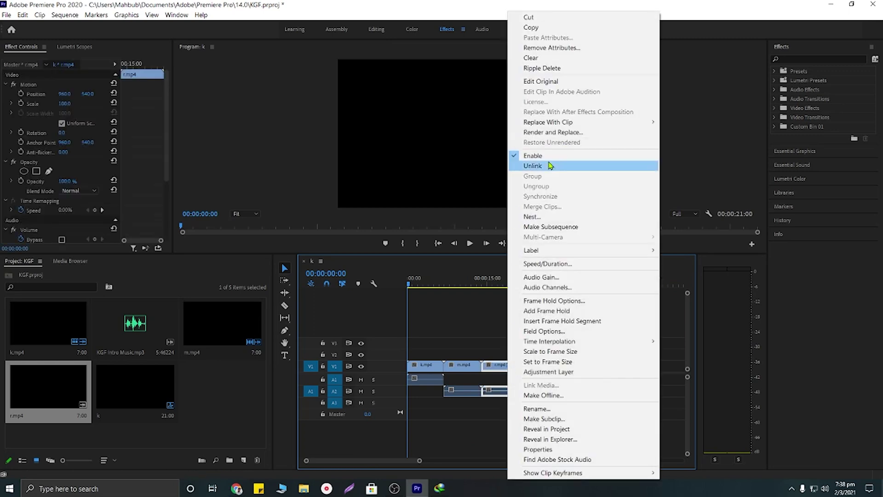
pyautogui.click(566, 166)
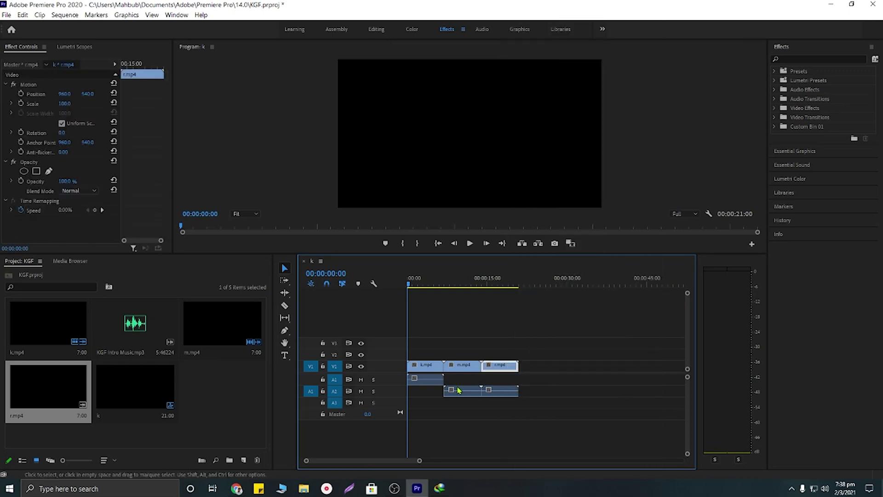
# Step: Delete the audio of all three clips and lift k.mp4 to a higher track
pyautogui.click(431, 383)
pyautogui.press('Delete')
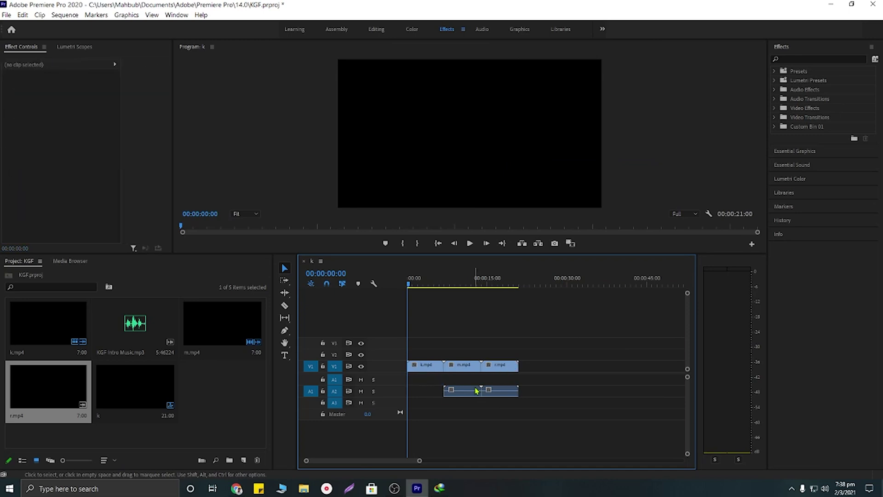
pyautogui.click(479, 391)
pyautogui.press('Delete')
pyautogui.click(510, 392)
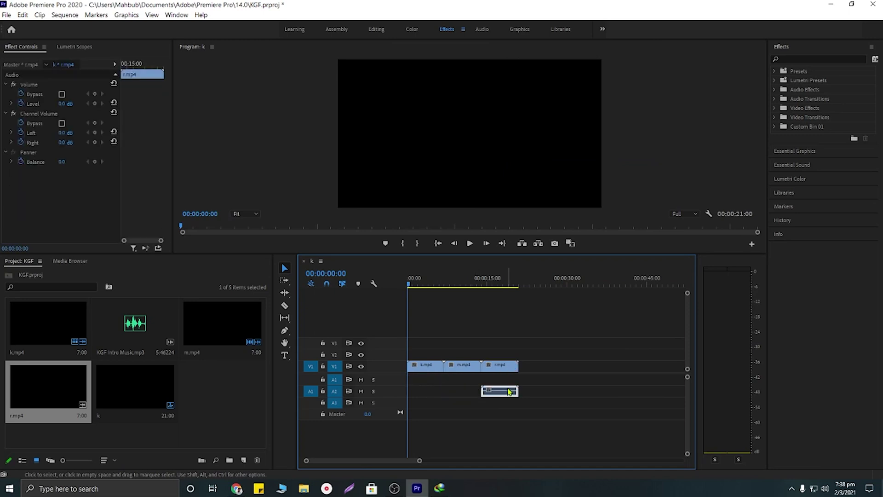
pyautogui.press('Delete')
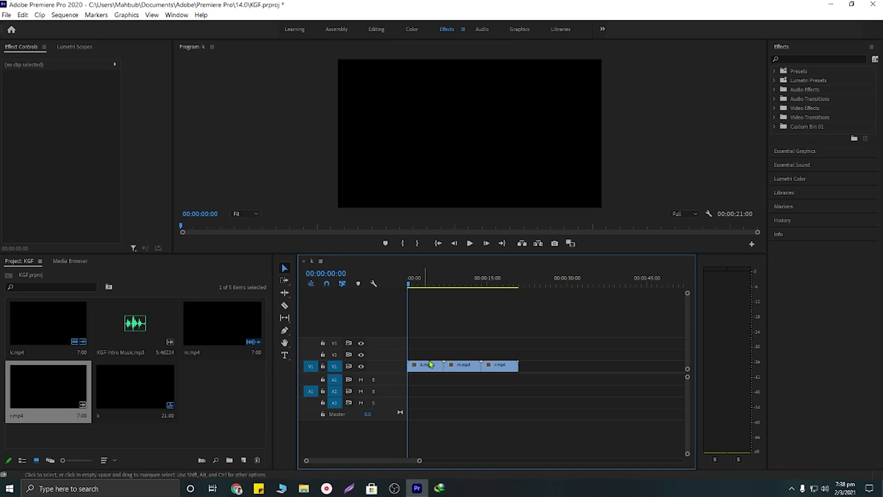
pyautogui.moveTo(431, 365); pyautogui.dragTo(416, 329)
# Step: Stack k.mp4 on V4, m.mp4 on V3, r.mp4 on V2 at 00:00, and scrub to preview
pyautogui.moveTo(467, 366); pyautogui.dragTo(419, 343)
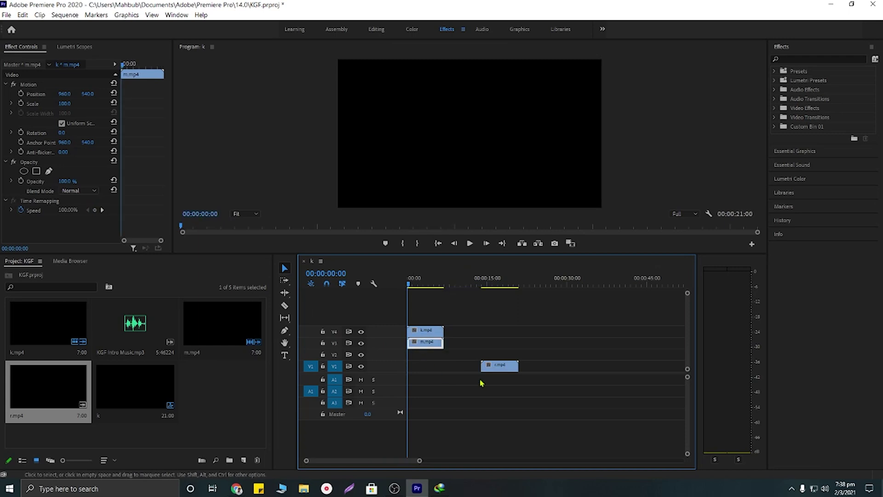
pyautogui.moveTo(488, 372); pyautogui.dragTo(415, 355)
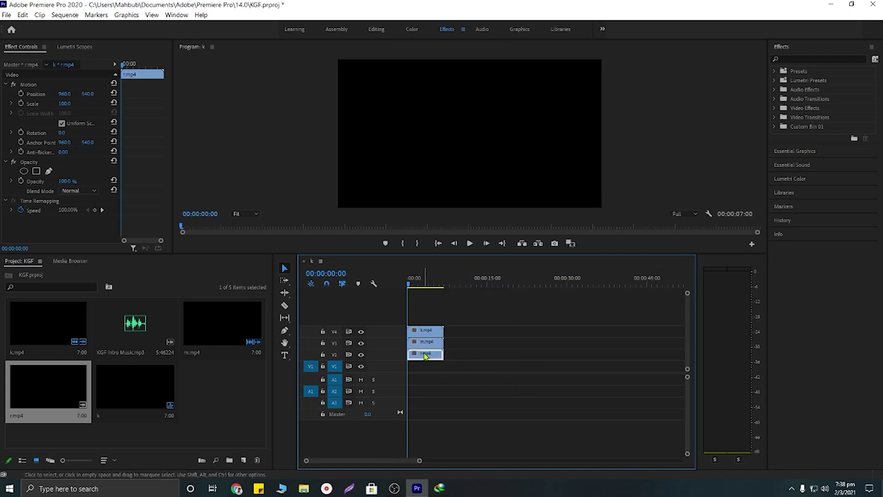
pyautogui.click(425, 329)
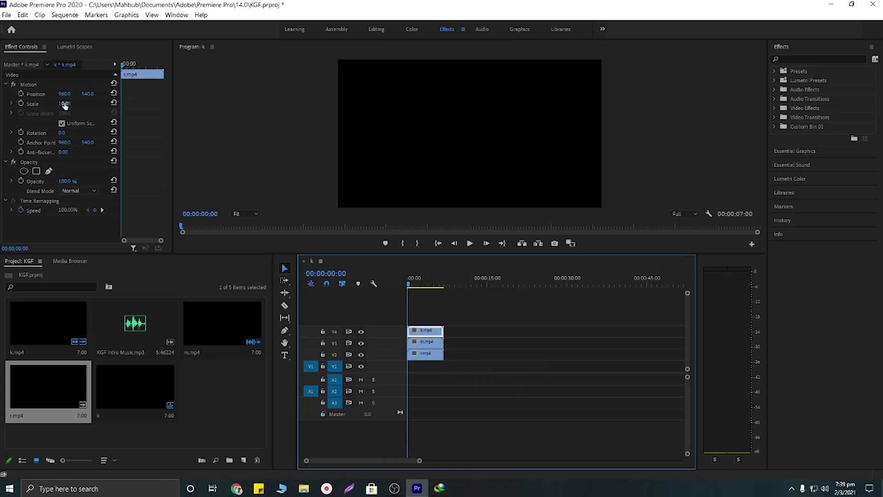
pyautogui.click(412, 299)
pyautogui.moveTo(413, 299); pyautogui.dragTo(421, 299)
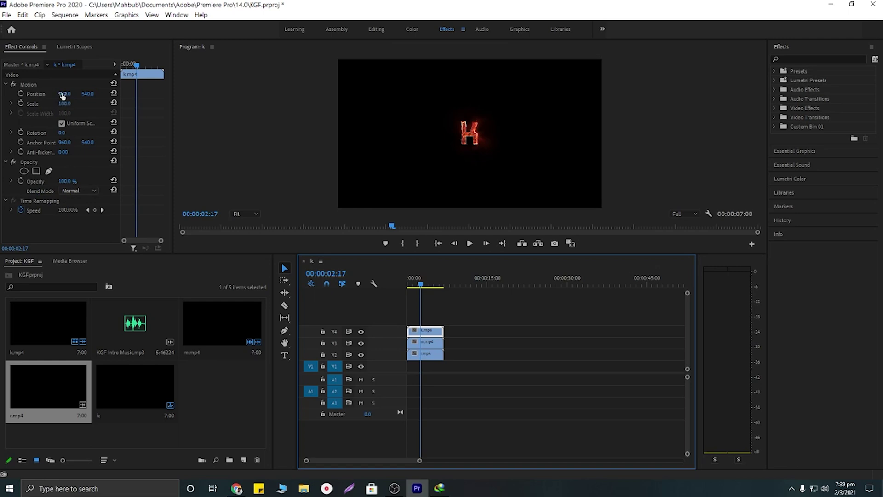
# Step: Set k.mp4 to position 394, scale 292 and Screen blend mode
pyautogui.moveTo(63, 95); pyautogui.dragTo(20, 95)
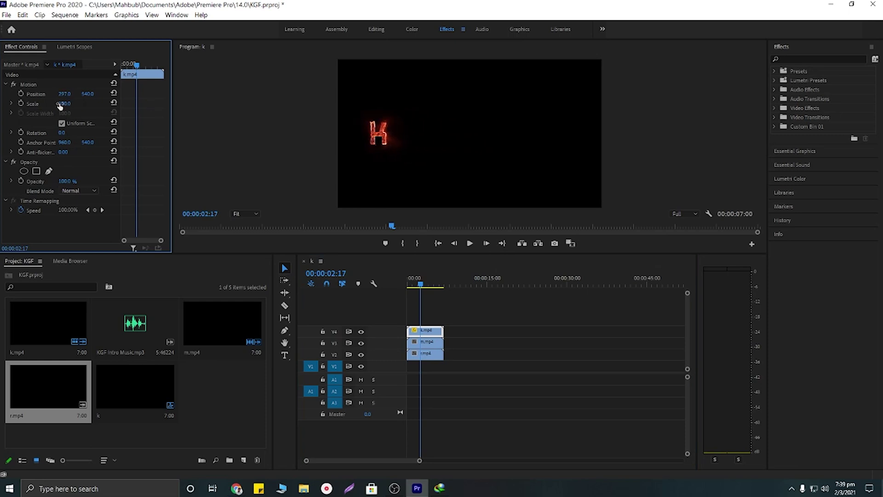
pyautogui.moveTo(65, 104)
pyautogui.mouseDown()
pyautogui.moveTo(111, 104)
pyautogui.moveTo(75, 95)
pyautogui.moveTo(85, 95)
pyautogui.moveTo(76, 104)
pyautogui.moveTo(87, 105)
pyautogui.moveTo(74, 95)
pyautogui.mouseUp()
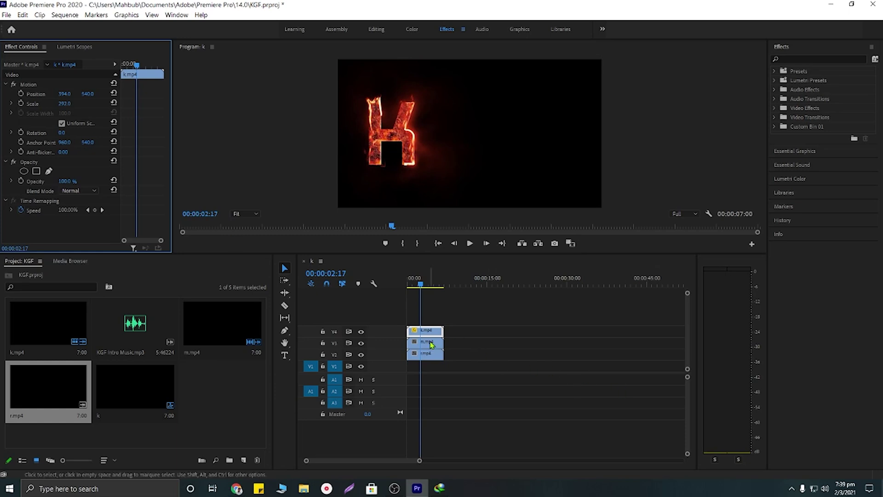
pyautogui.click(78, 191)
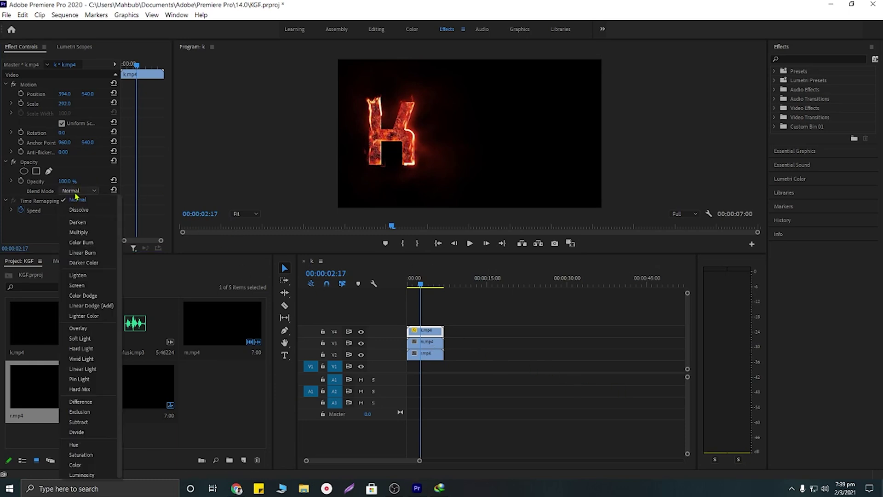
pyautogui.click(85, 284)
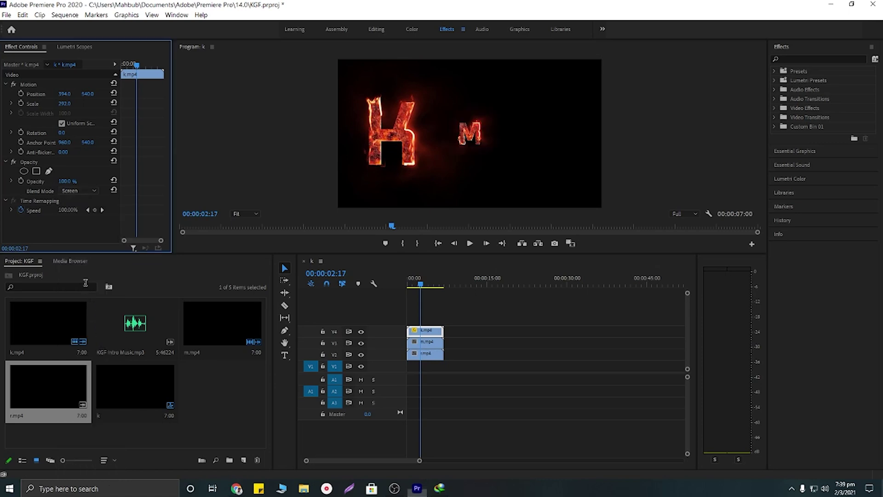
pyautogui.click(472, 133)
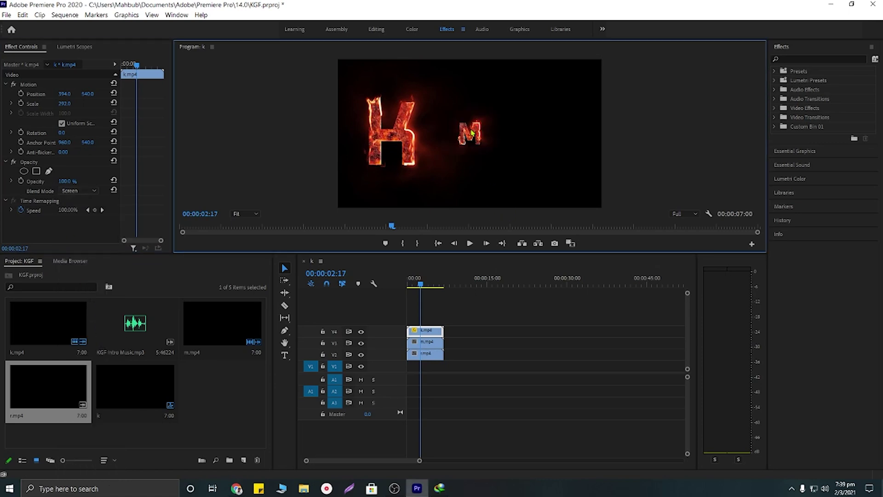
pyautogui.click(432, 343)
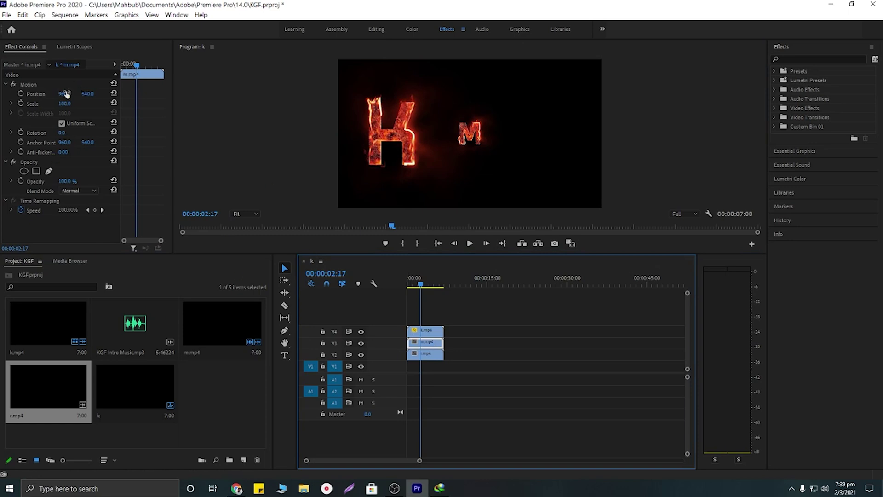
# Step: Set m.mp4 to Position X 856, scale 299 and Screen blend mode
pyautogui.moveTo(66, 94); pyautogui.dragTo(158, 104)
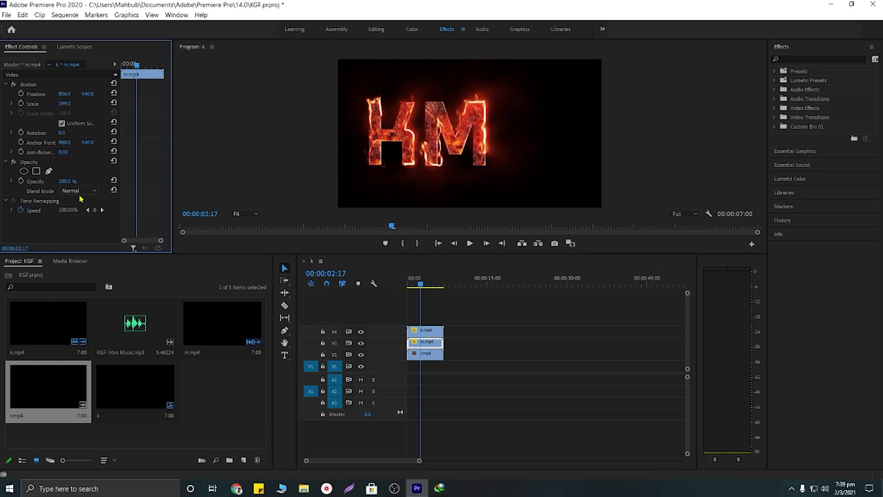
pyautogui.click(79, 190)
pyautogui.click(90, 285)
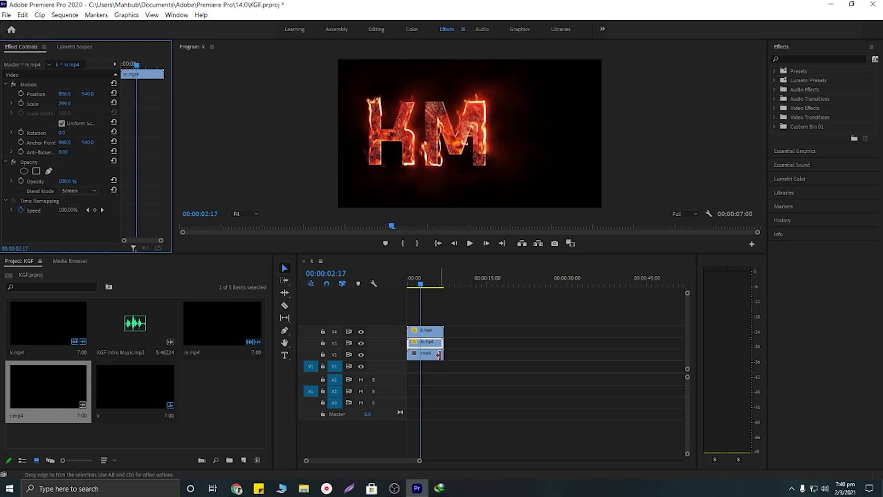
pyautogui.click(436, 353)
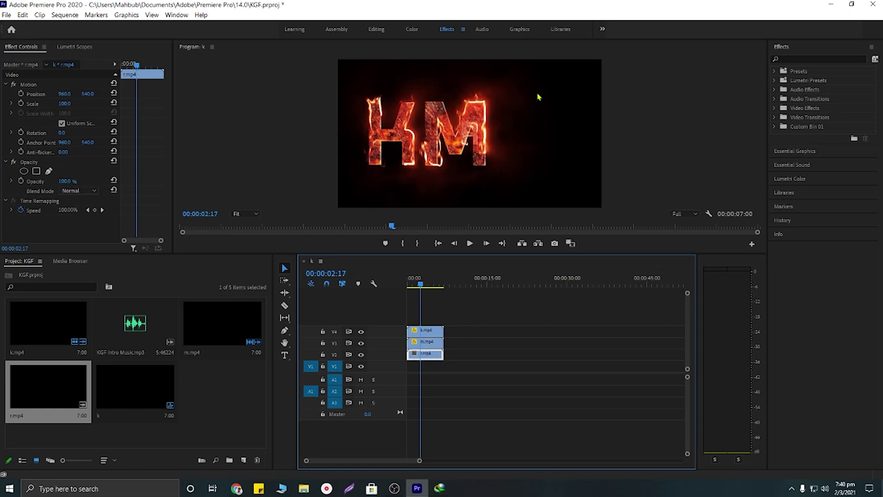
# Step: Set r.mp4 Position X to 1285 and Scale to 309
pyautogui.moveTo(67, 94); pyautogui.dragTo(73, 95)
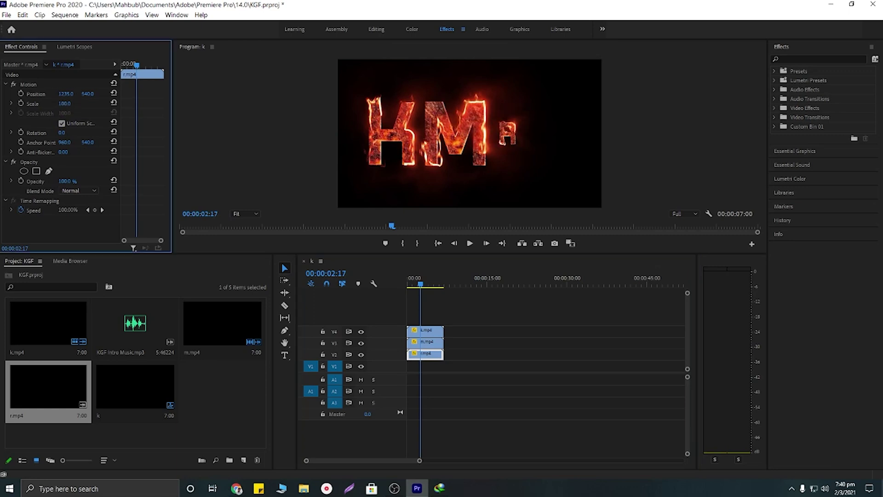
pyautogui.moveTo(64, 103)
pyautogui.mouseDown()
pyautogui.moveTo(70, 94)
pyautogui.moveTo(69, 104)
pyautogui.mouseUp()
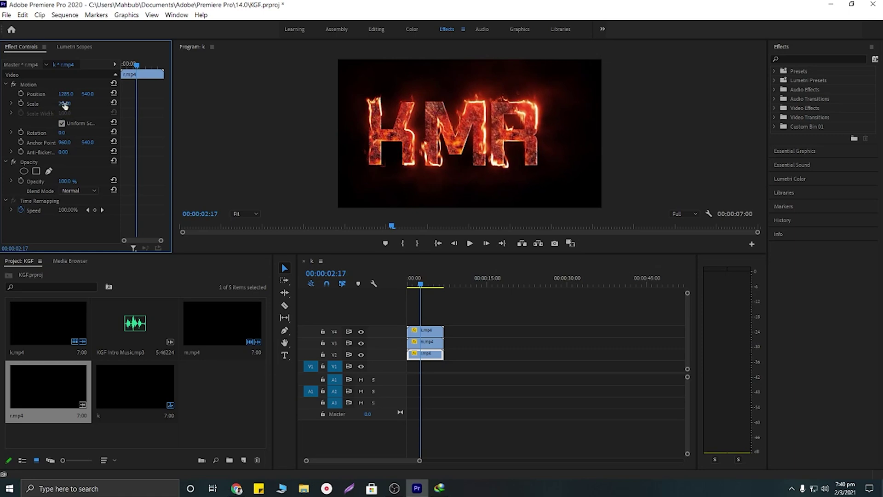
pyautogui.moveTo(65, 104); pyautogui.dragTo(67, 103)
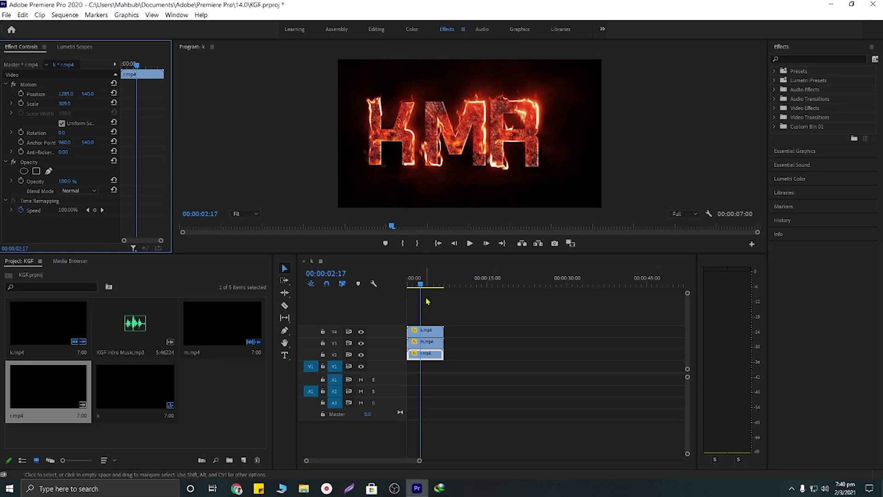
# Step: Play the KMR fire title from the sequence start to preview it
pyautogui.click(380, 301)
pyautogui.press('Home')
pyautogui.press('space')
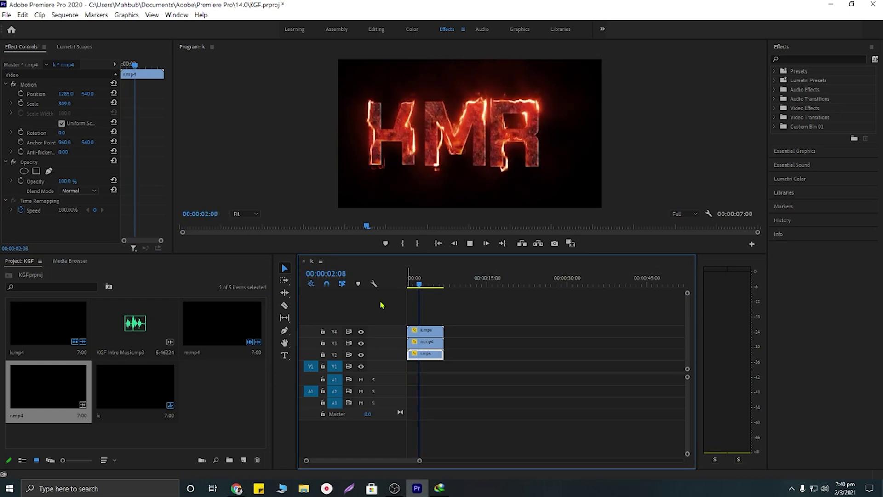
pyautogui.press('space')
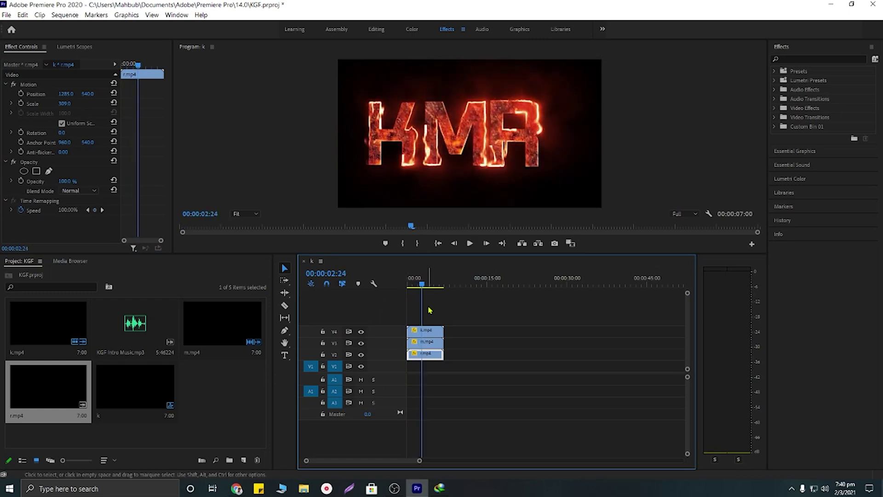
pyautogui.press('Home')
# Step: Put KGF Intro Music.mp3 on track A1 and preview the title with music
pyautogui.moveTo(133, 328); pyautogui.dragTo(410, 379)
pyautogui.press('space')
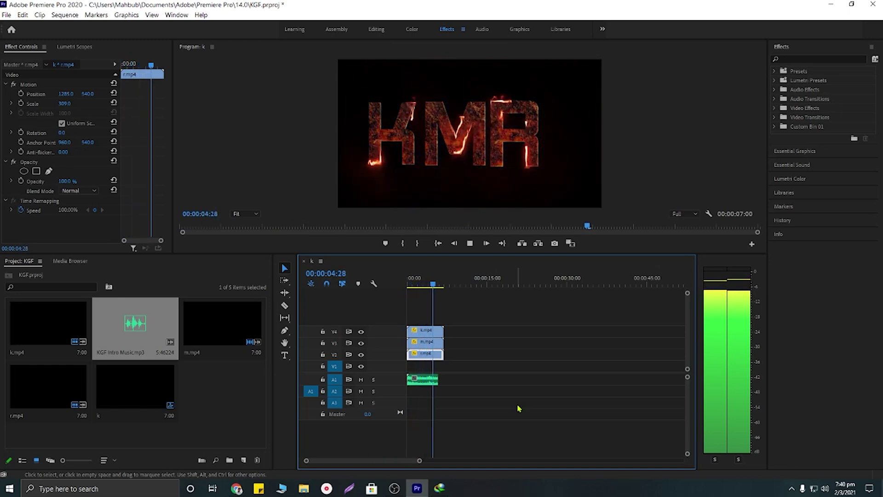
pyautogui.press('space')
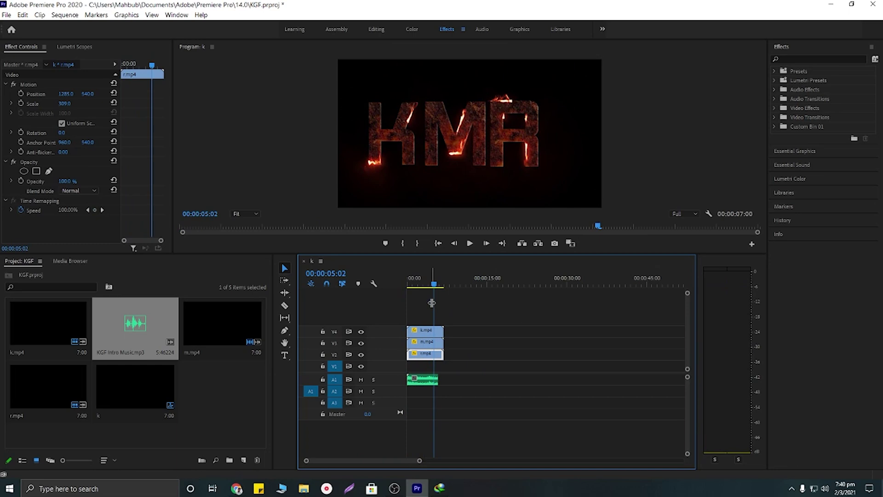
pyautogui.press('Home')
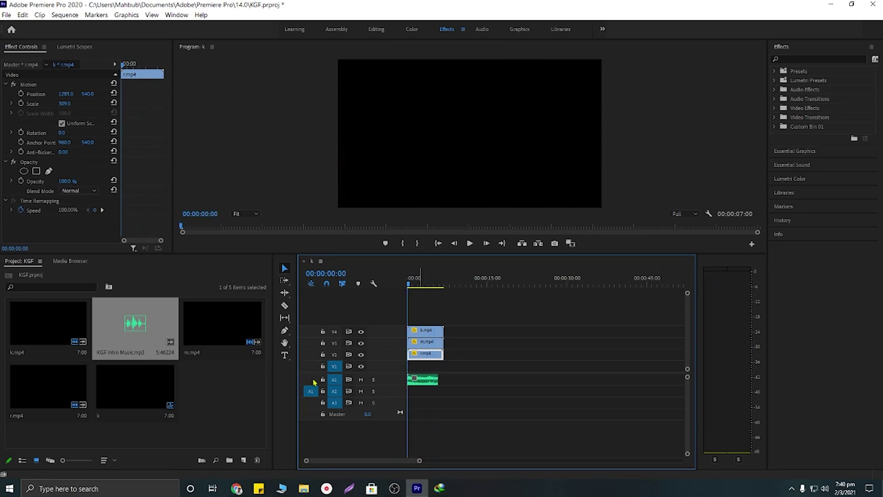
# Step: Split the k, m and r letter clips at the 5:24 playhead position
pyautogui.moveTo(407, 299); pyautogui.dragTo(436, 309)
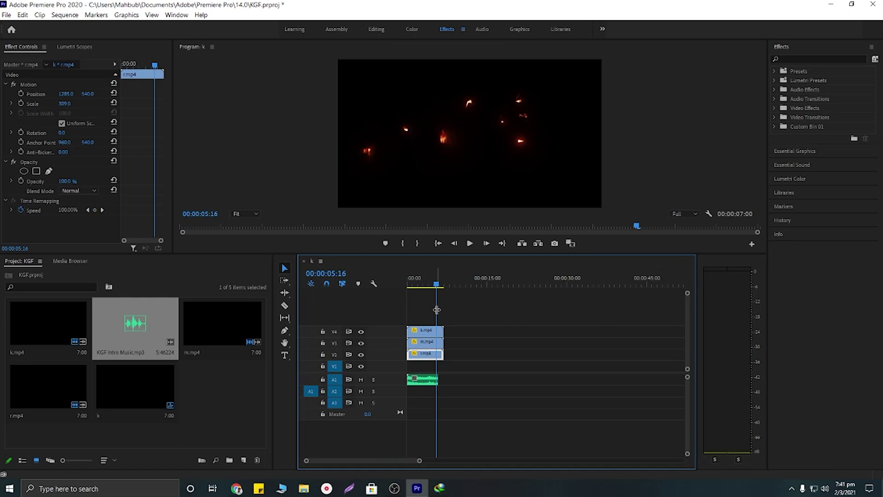
pyautogui.press('c')
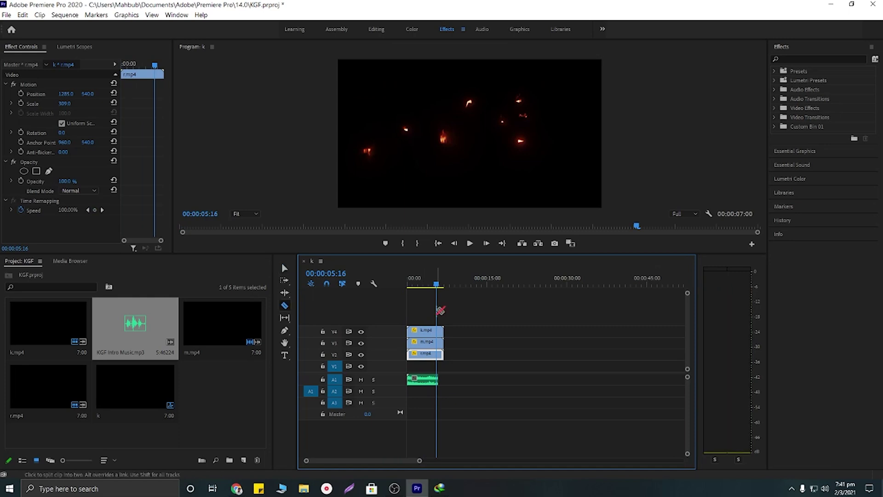
pyautogui.press('v')
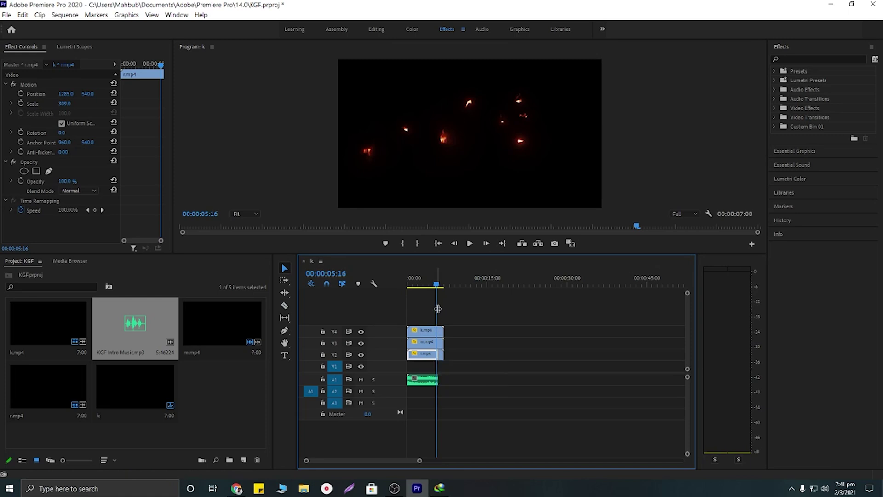
pyautogui.moveTo(438, 309); pyautogui.dragTo(439, 308)
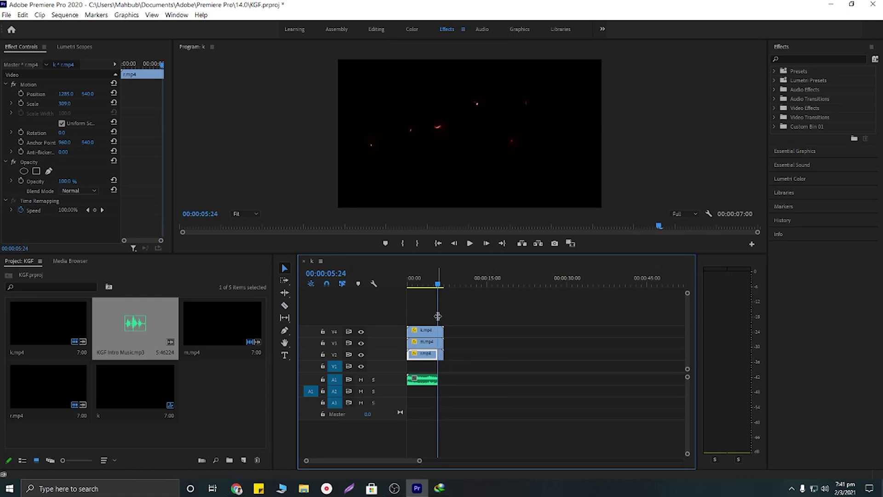
pyautogui.press('c')
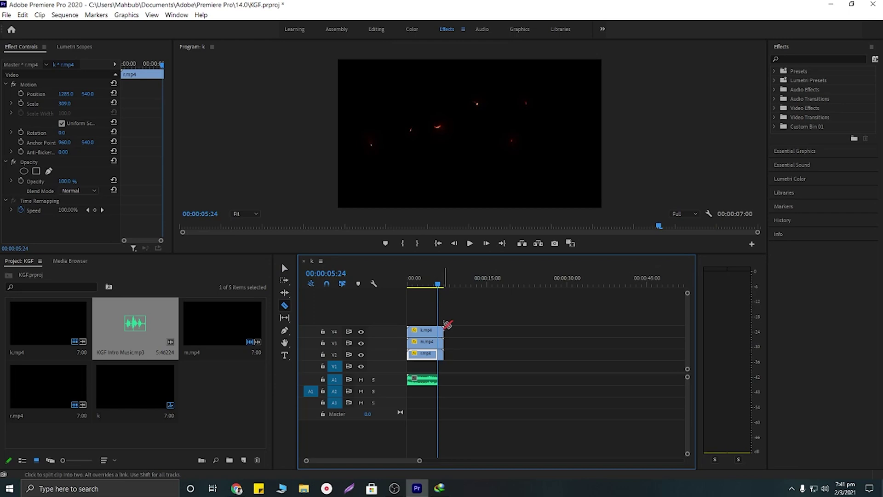
pyautogui.keyDown('shift'); pyautogui.click(441, 333); pyautogui.keyUp('shift')
# Step: Remove the leftover clip tails, trim r.mp4's end to match, and play the sequence
pyautogui.press('v')
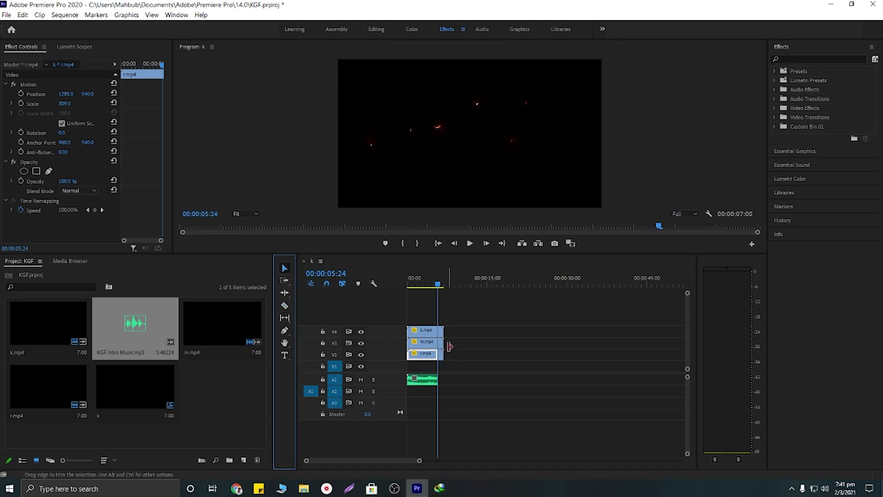
pyautogui.click(441, 333)
pyautogui.click(442, 343)
pyautogui.click(442, 345)
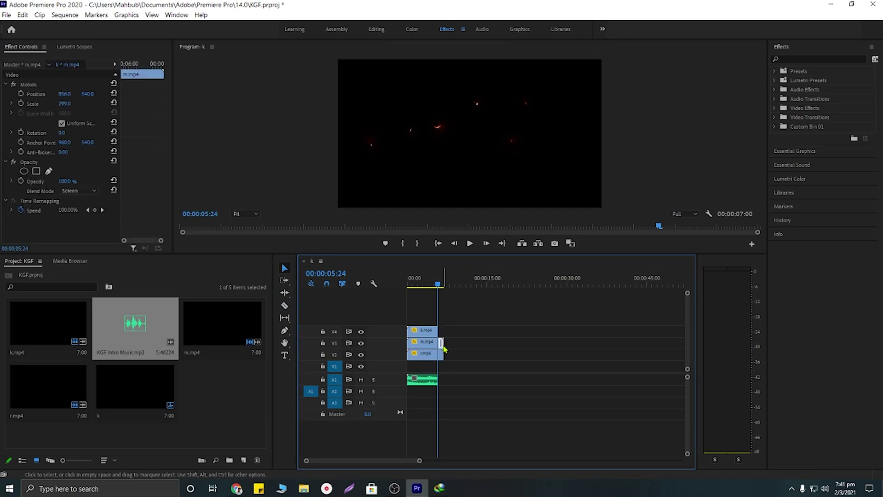
pyautogui.click(444, 349)
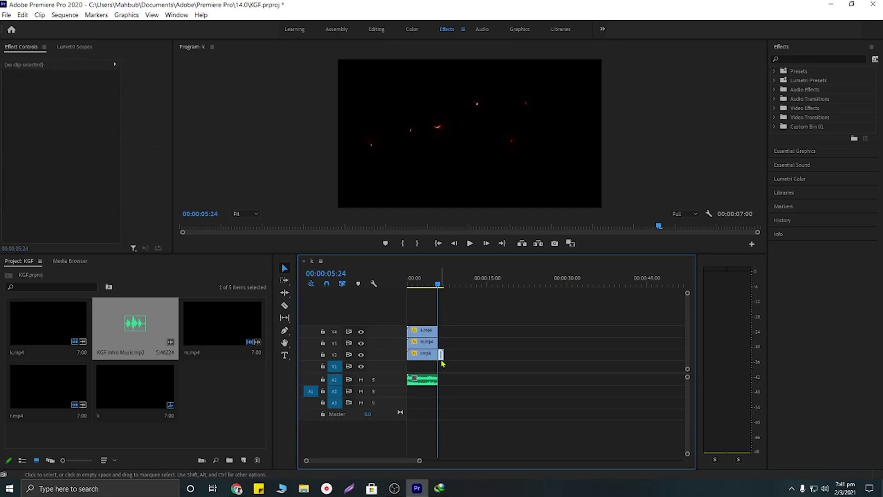
pyautogui.moveTo(441, 362); pyautogui.dragTo(437, 362)
pyautogui.click(458, 326)
pyautogui.press('space')
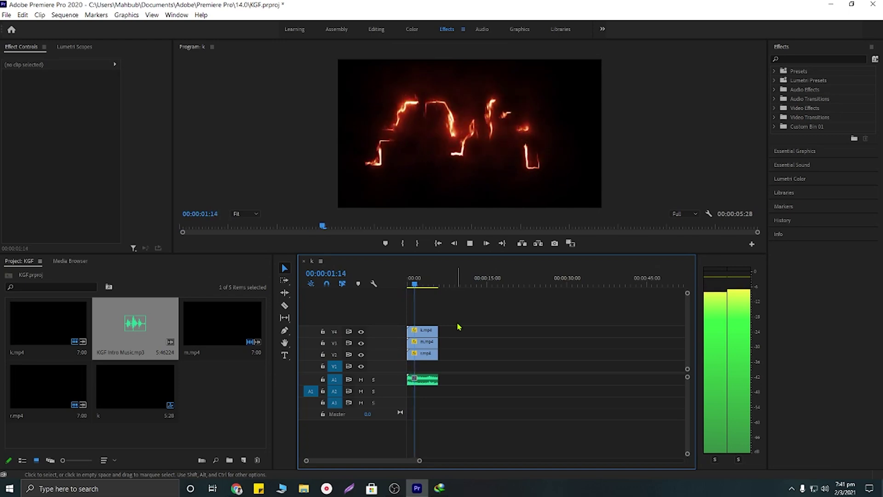